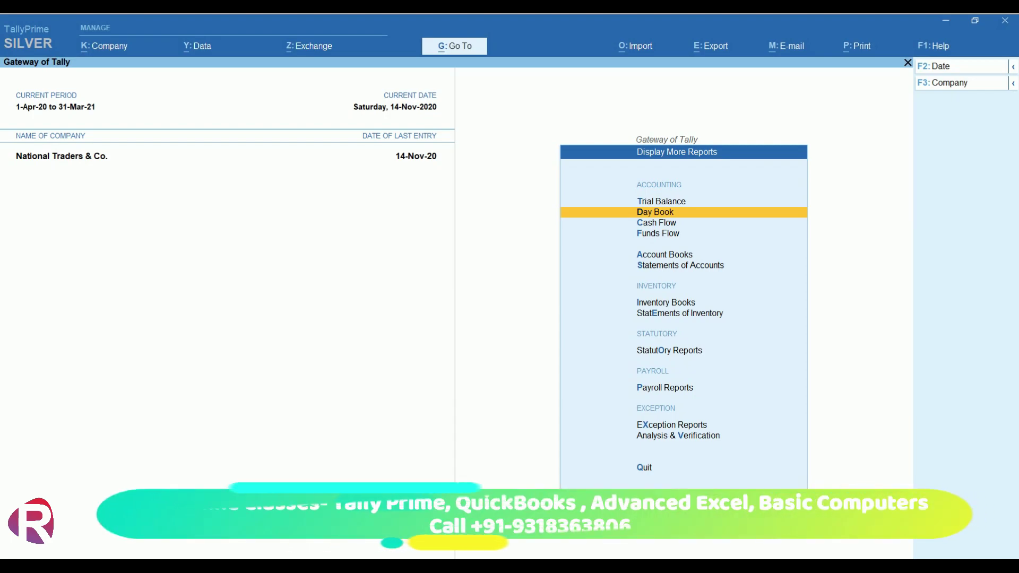
key("Escape")
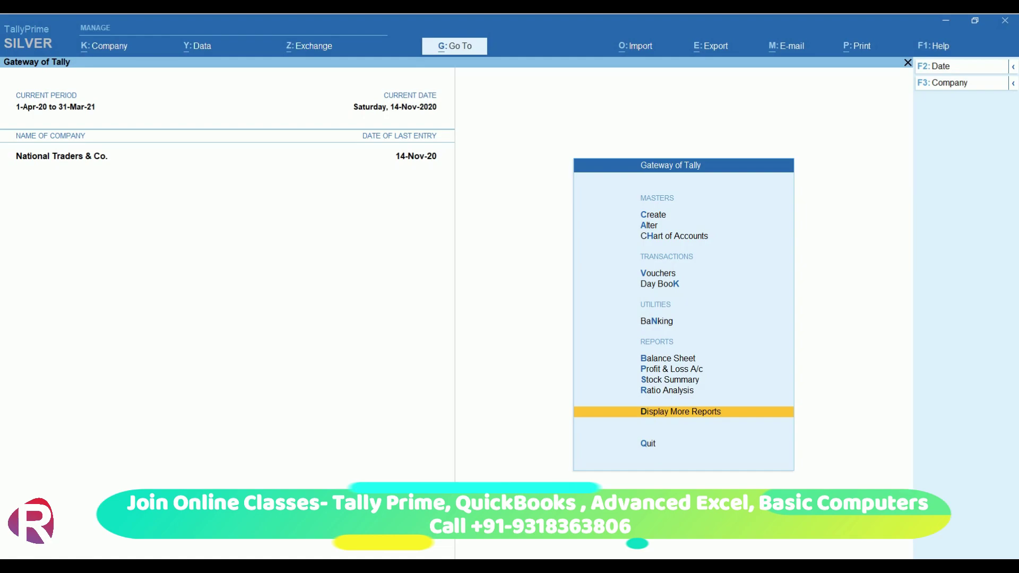
key("Up")
key("Up")
key("Up")
key("Up")
key("Up")
key("Up")
key("Up")
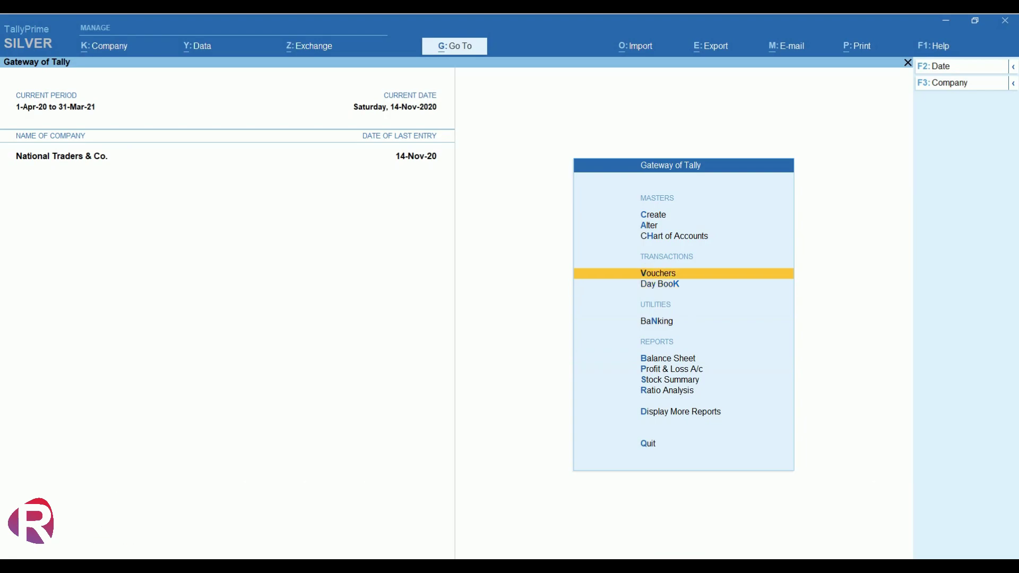
- Open the GSTR-1 report from the GST statutory reports
key("d")
key("Down")
key("Down")
key("Down")
key("Down")
key("Down")
key("Down")
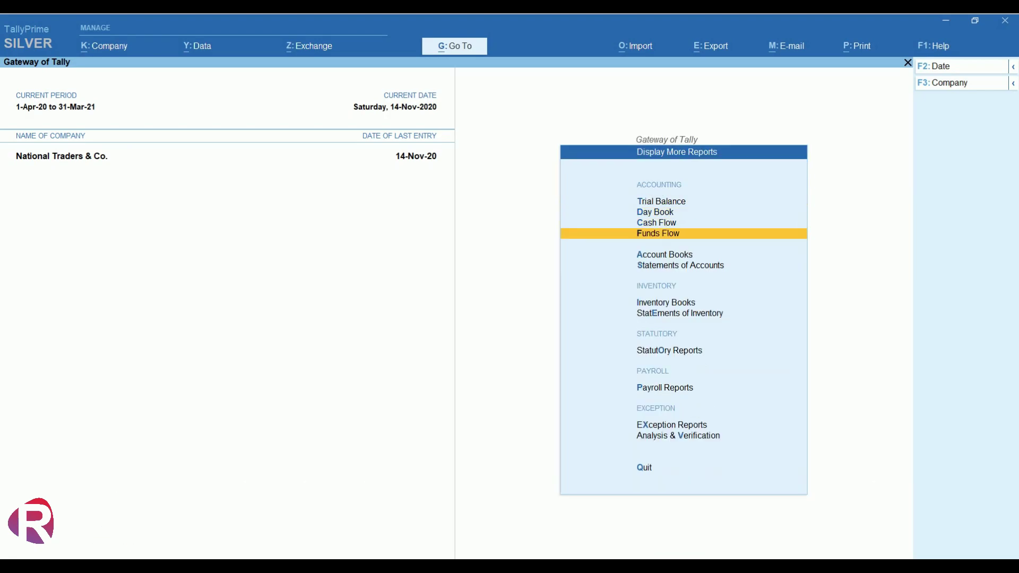
key("Down")
key("Down")
key("Return")
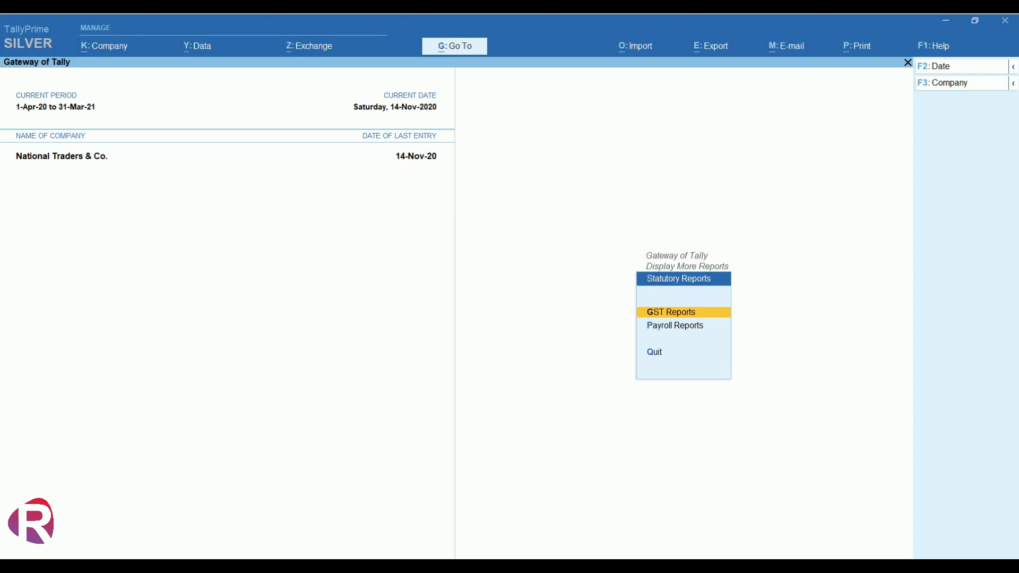
key("Return")
key("Return")
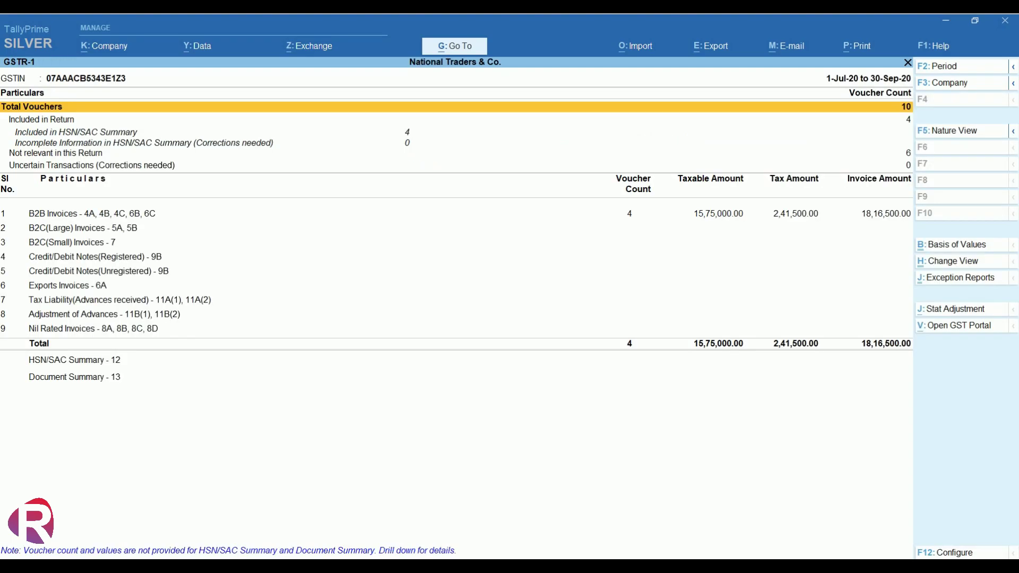
- Drill down through GSTR-1's B2B invoices to the Sai Trading Co. sales voucher no. 1 dated 31-Aug-20
key("Down")
key("Down")
key("Down")
key("Down")
key("Down")
key("Up")
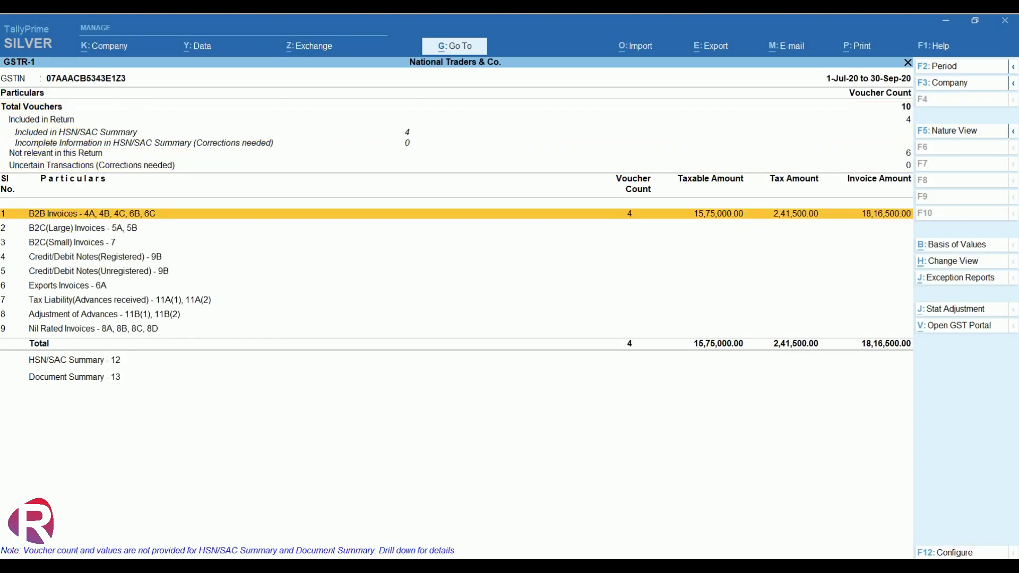
key("Return")
key("Down")
key("Return")
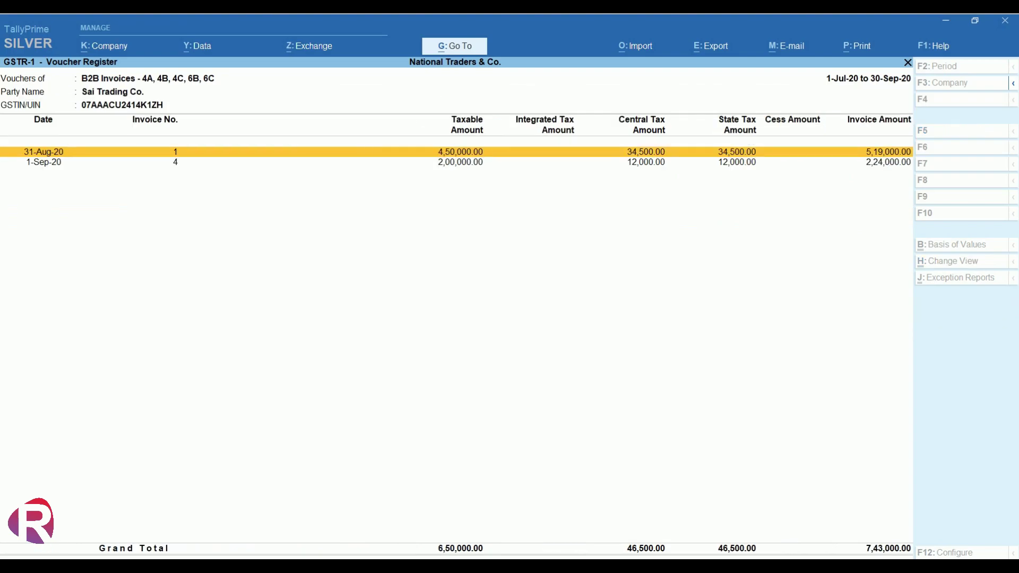
key("Return")
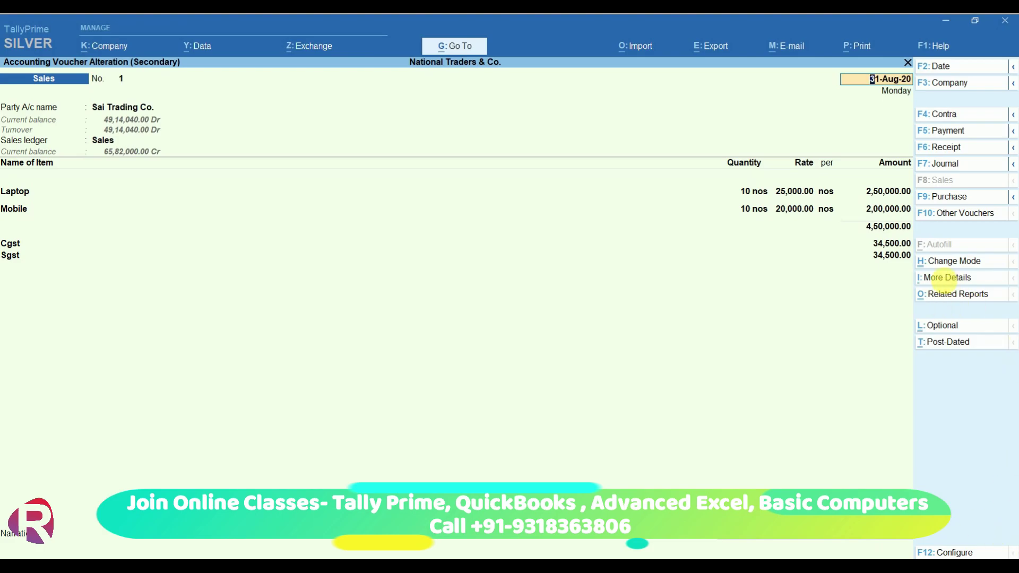
- Bring up the sales voucher's list of more details and expand it to show the additional entries
left_click(946, 280)
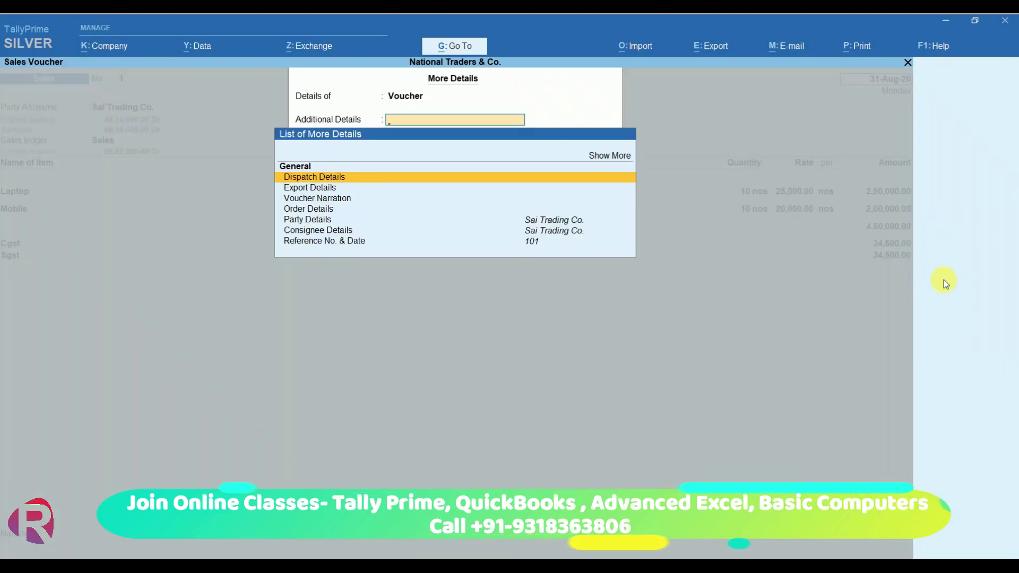
key("Down")
key("Down")
key("Down")
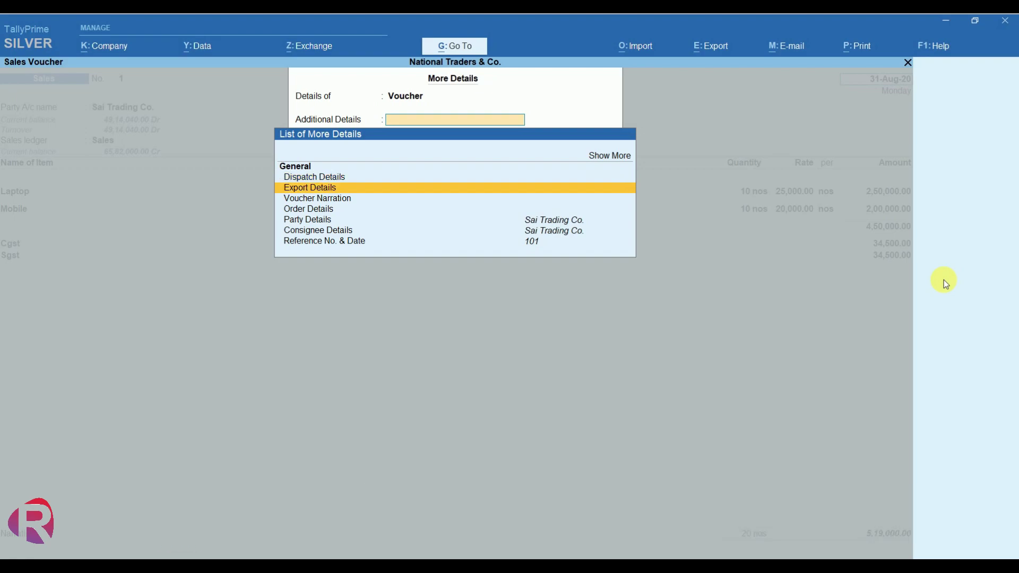
key("Down")
key("Down")
key("Down")
key("Up")
key("Up")
key("Up")
key("Up")
key("Up")
key("Up")
key("Up")
key("Up")
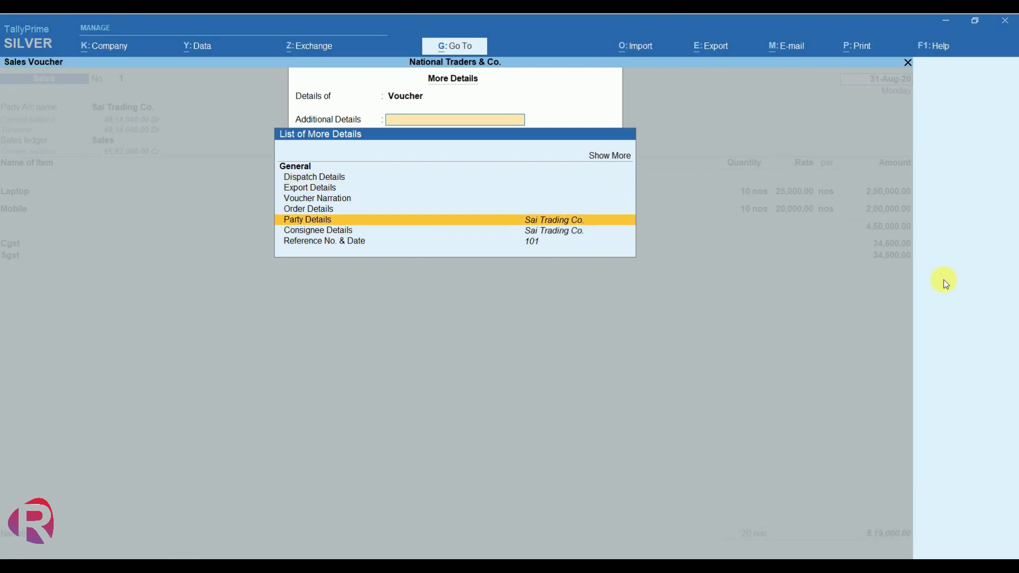
key("Return")
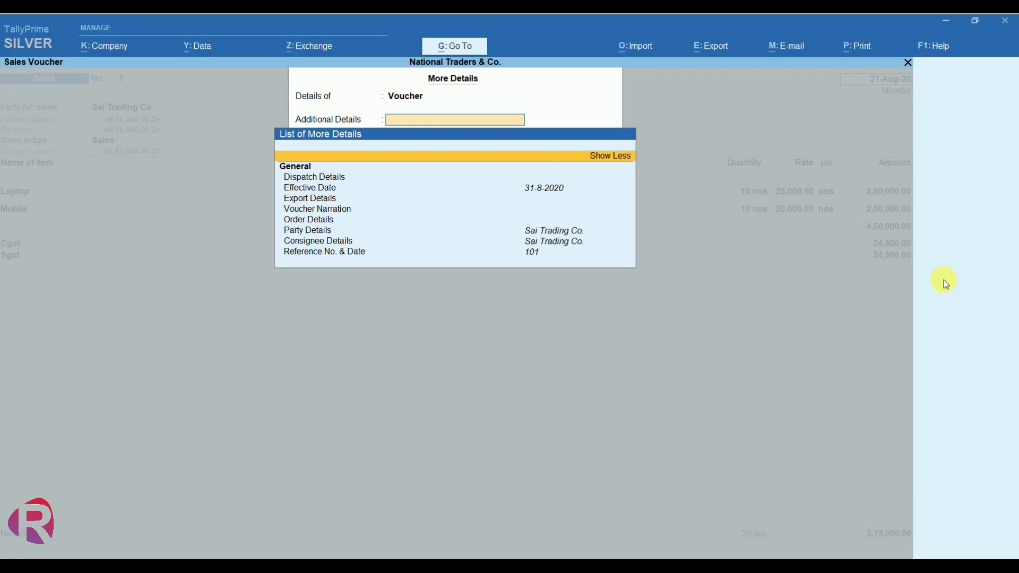
- Look through the expanded detail types down to Reference No. & Date, and return to the voucher
key("Down")
key("Down")
key("Down")
key("Down")
key("Down")
key("Down")
key("Down")
key("Down")
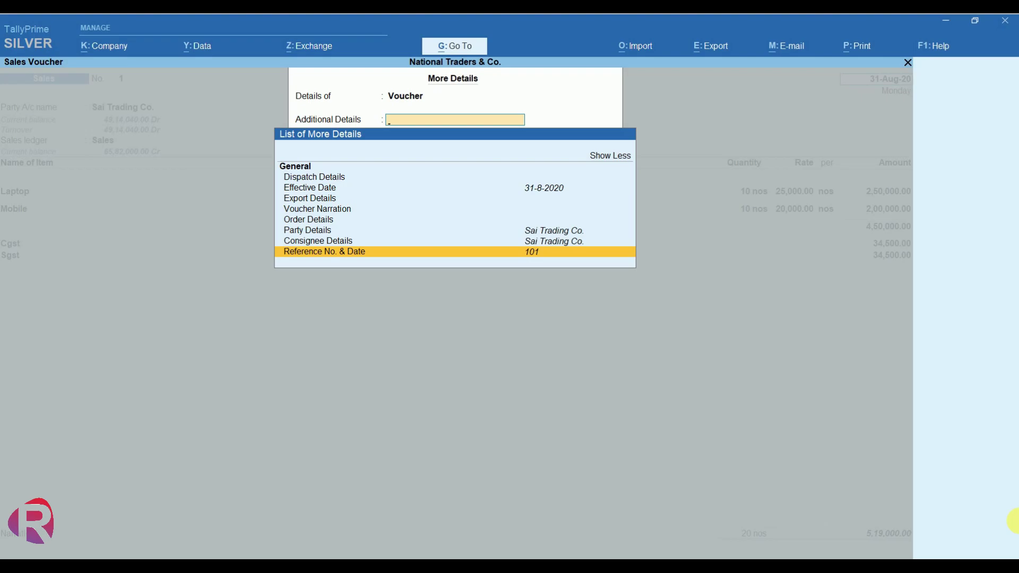
key("Escape")
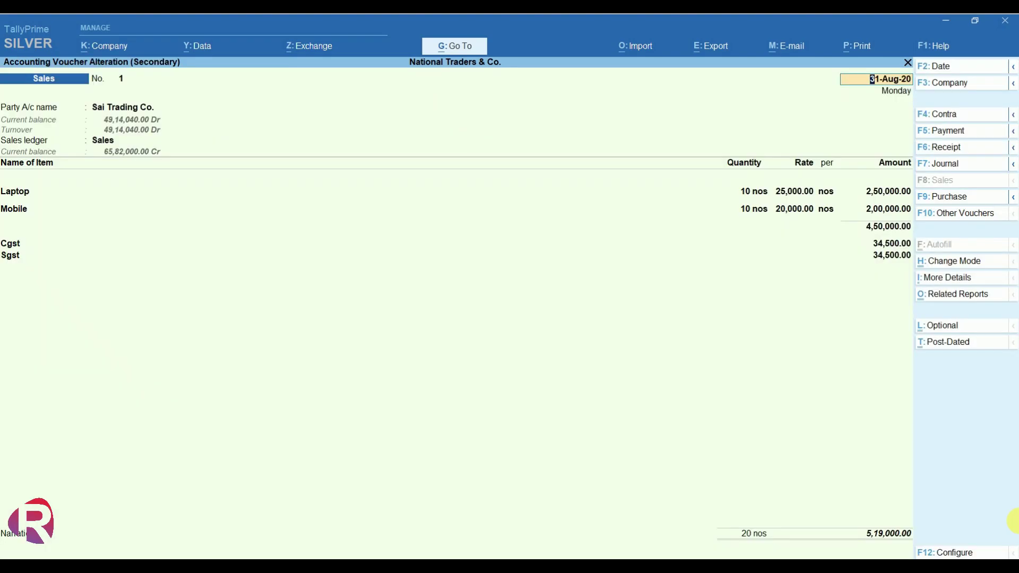
left_click(968, 282)
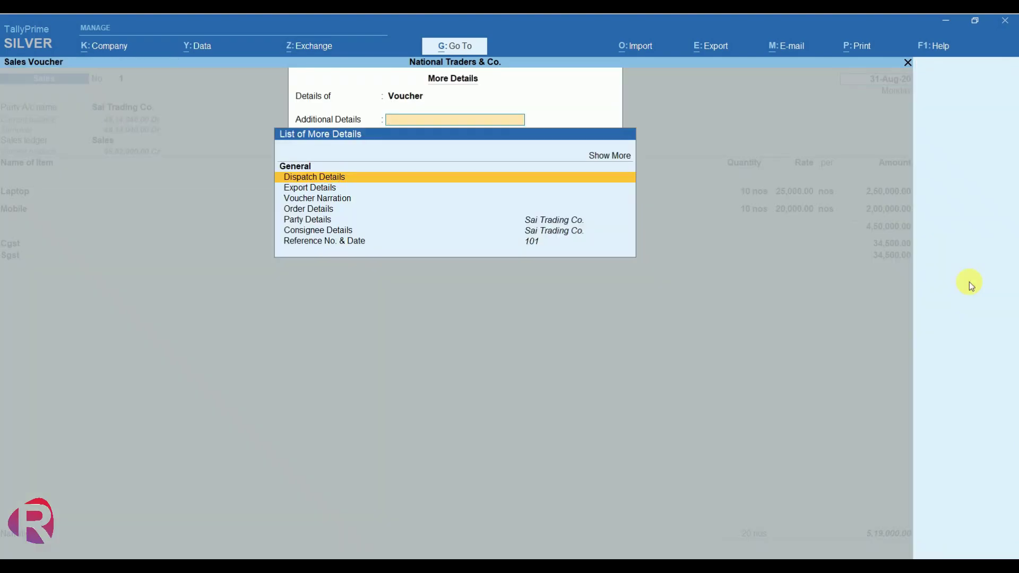
key("Escape")
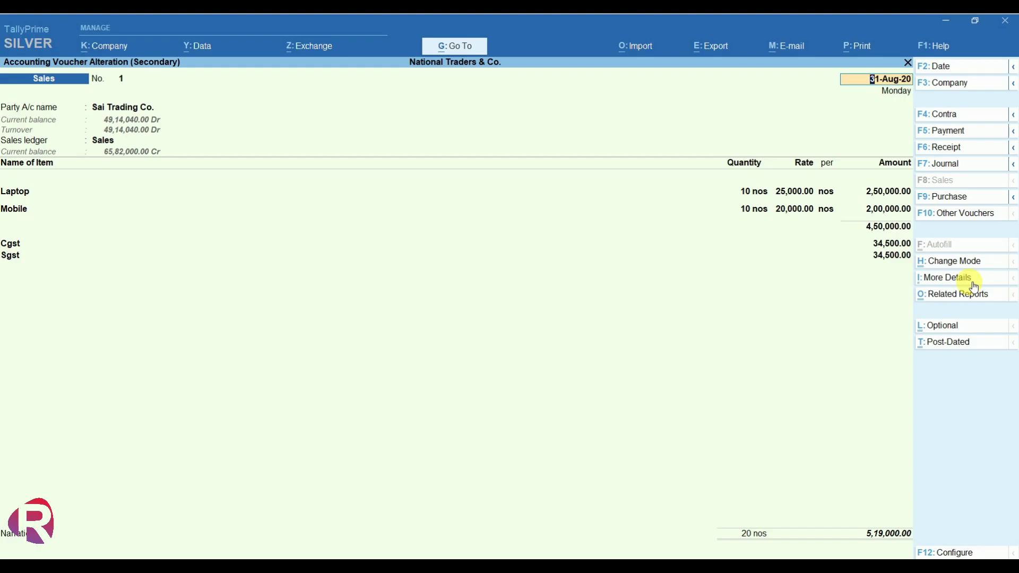
- Find the Stock Query report by searching for "Stock", view it for the Laptop item, and return to the voucher
key("alt+g")
type("Stock")
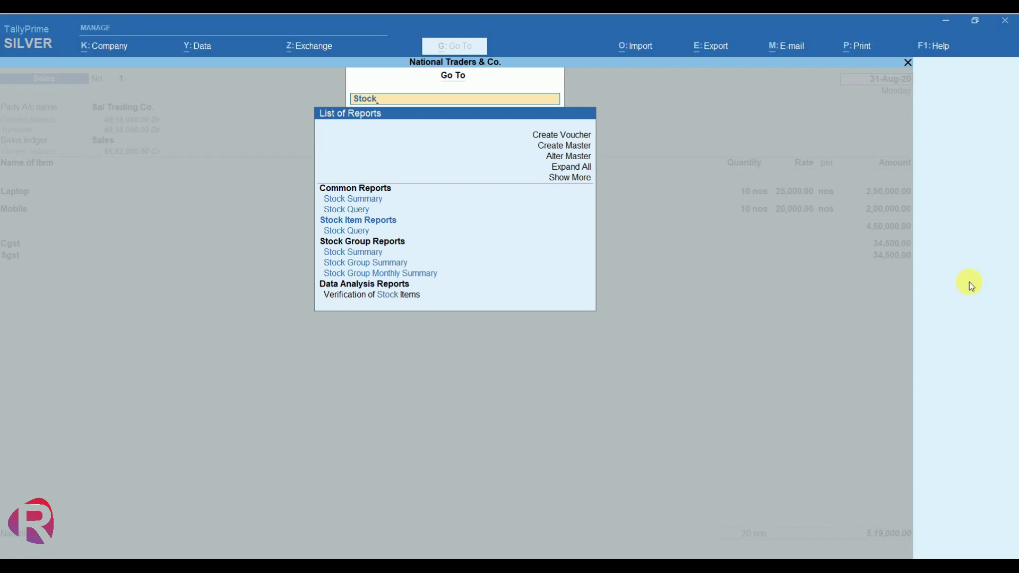
key("Down")
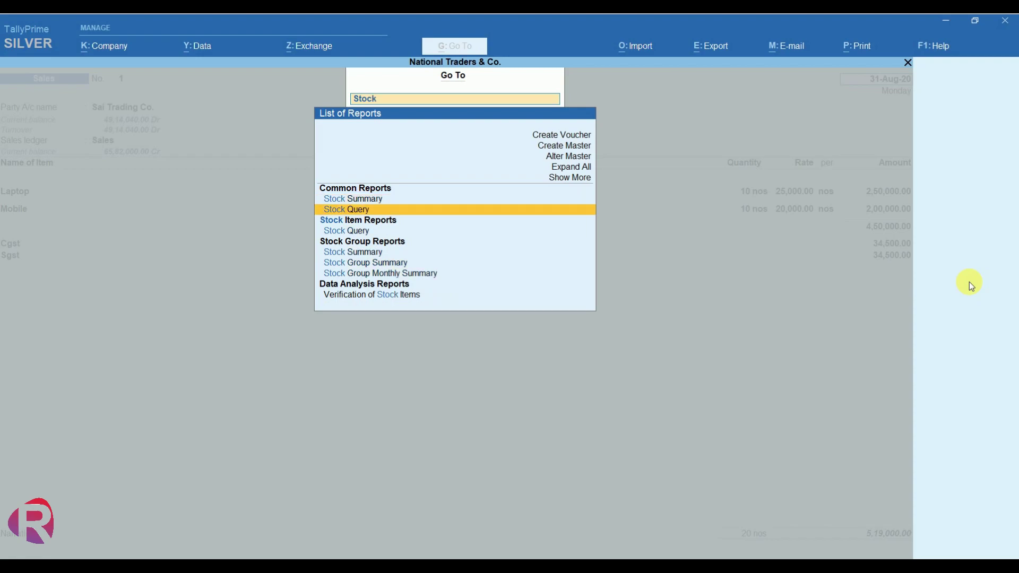
key("Return")
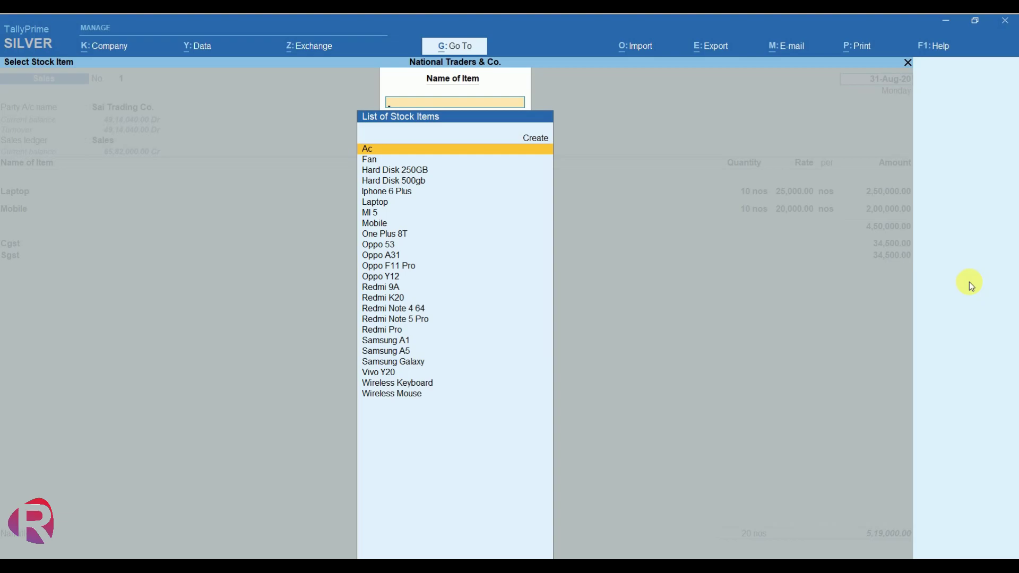
type("La")
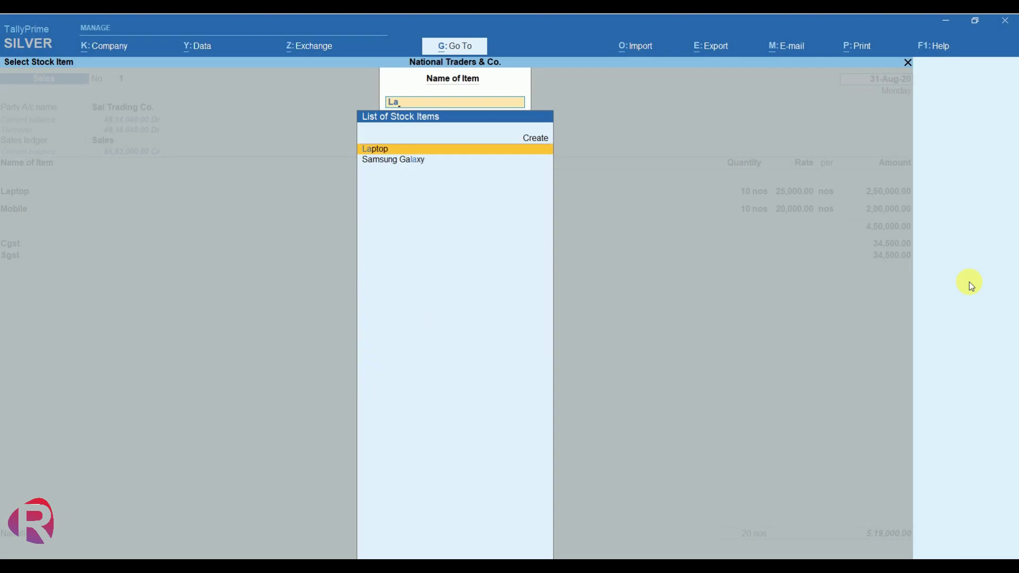
key("Return")
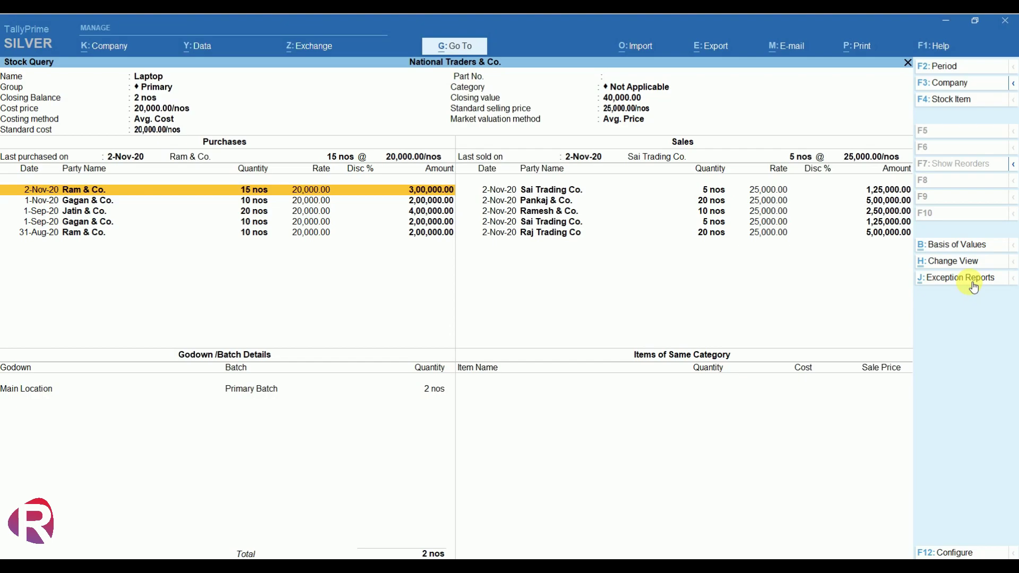
key("Escape")
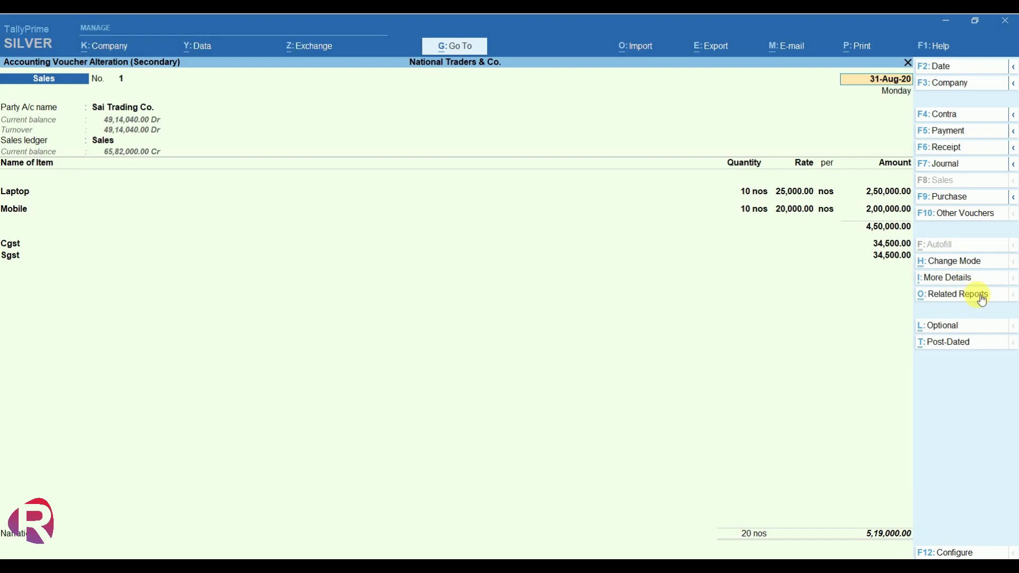
- View the voucher's related GST - Tax Analysis report in detailed form and close it
left_click(980, 297)
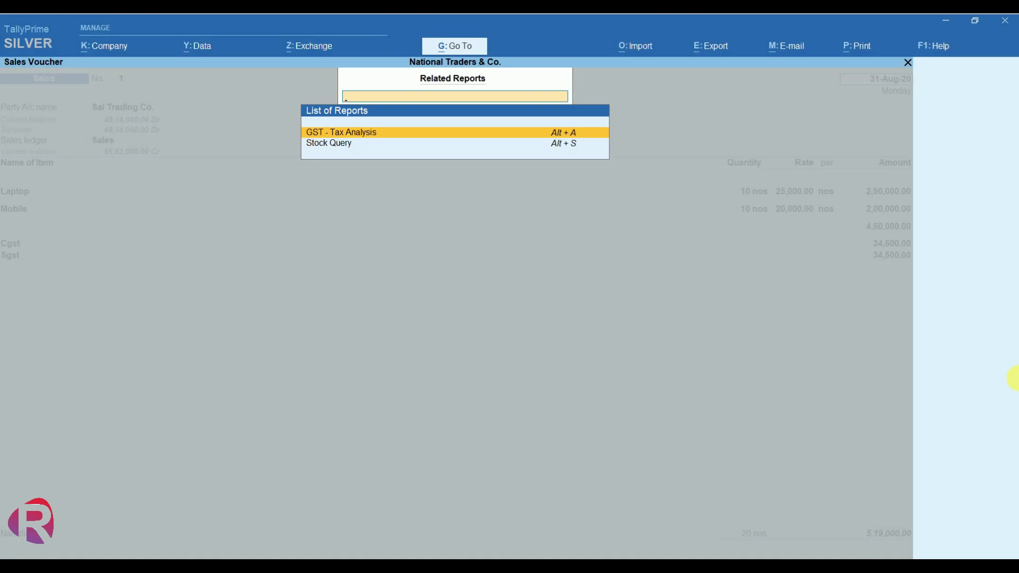
key("Return")
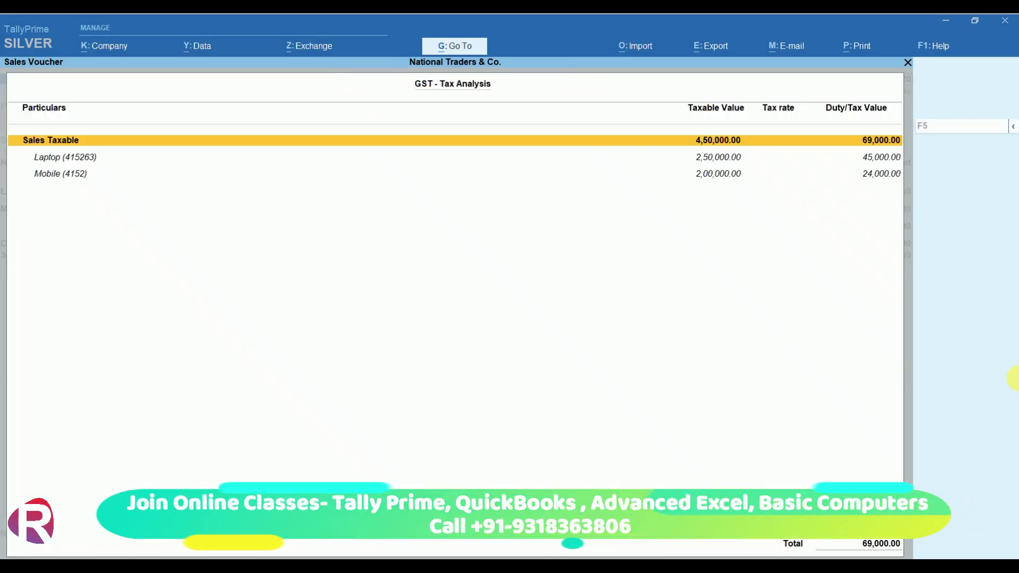
left_click(1013, 127)
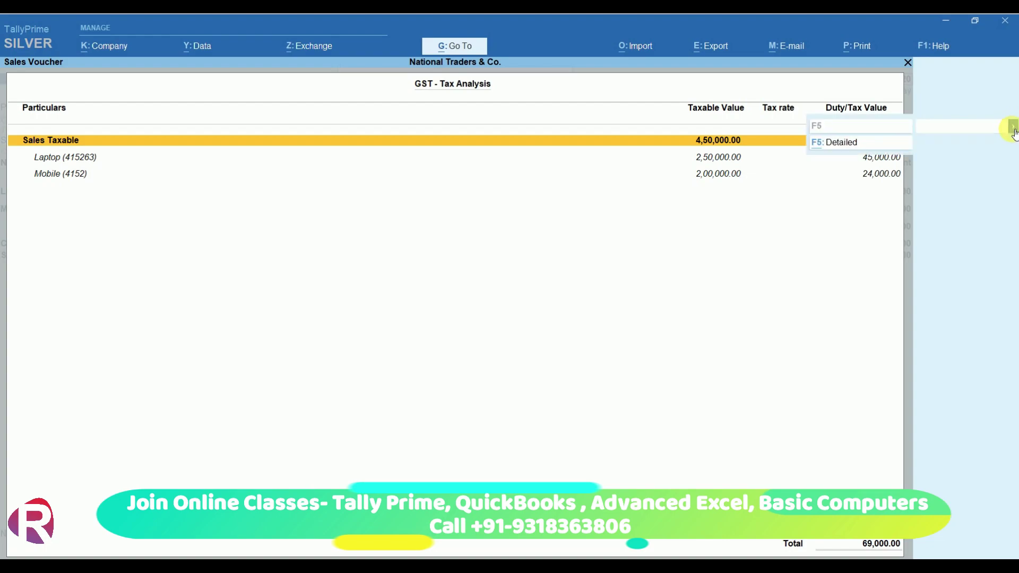
left_click(847, 143)
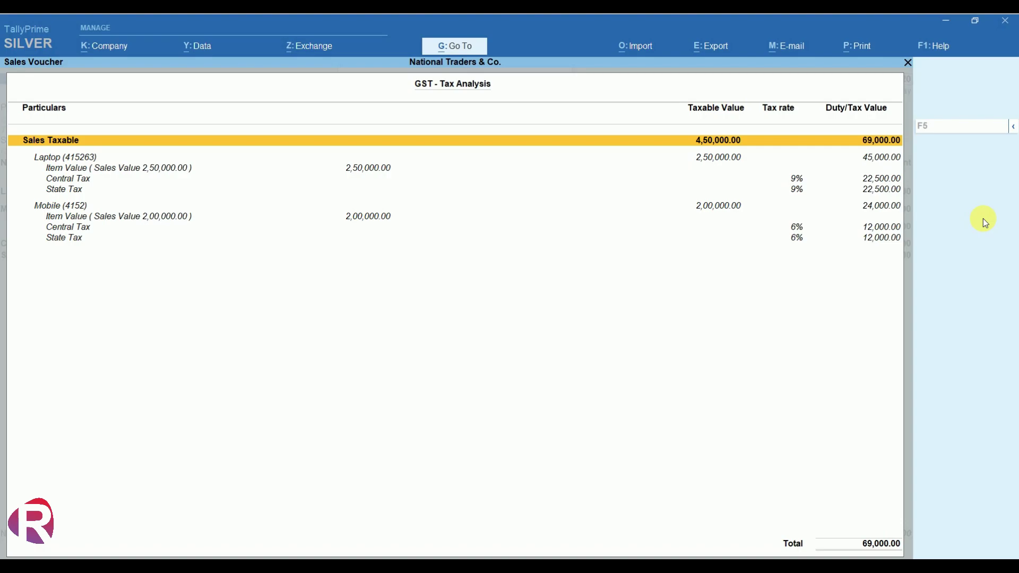
key("Escape")
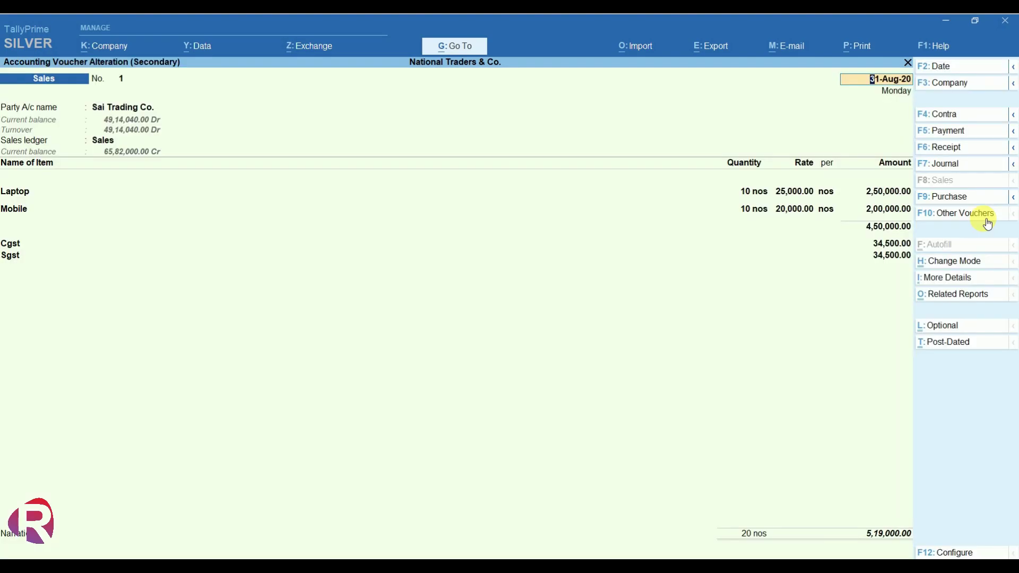
- View the Stock Query from the voucher's related reports, and leave the voucher unsaved for the GSTR-1 voucher register
key("ctrl+o")
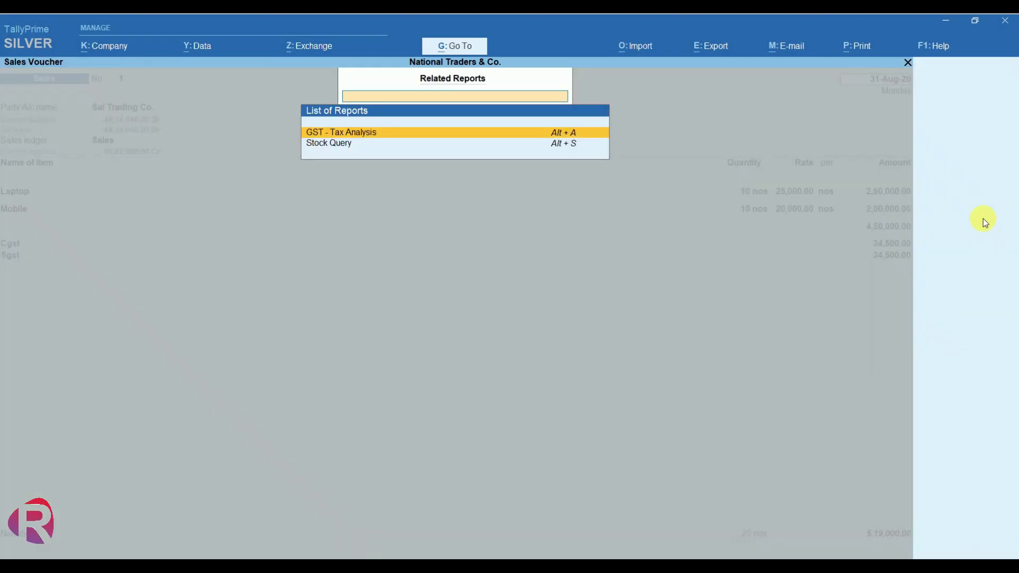
key("Down")
key("Return")
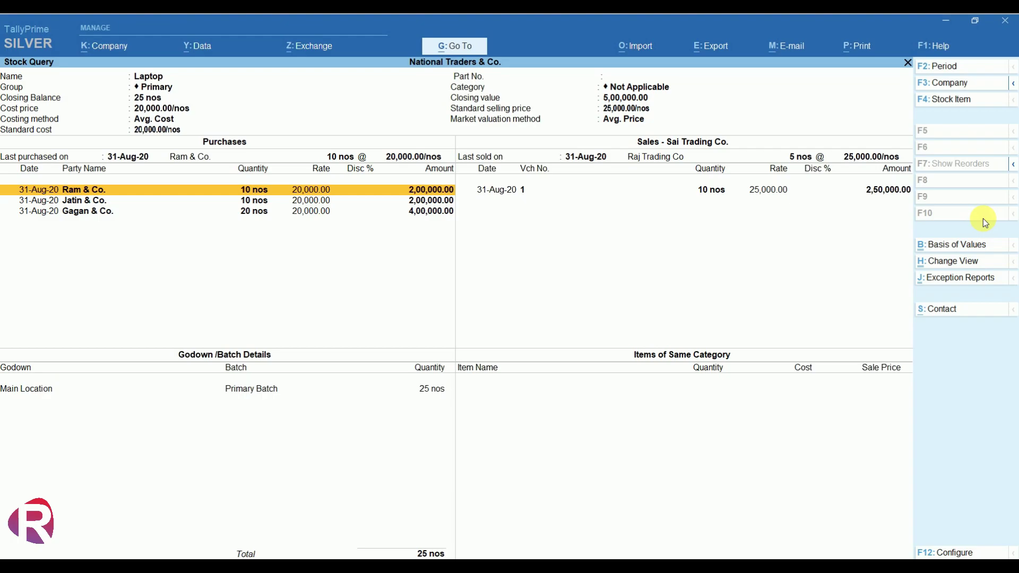
key("Escape")
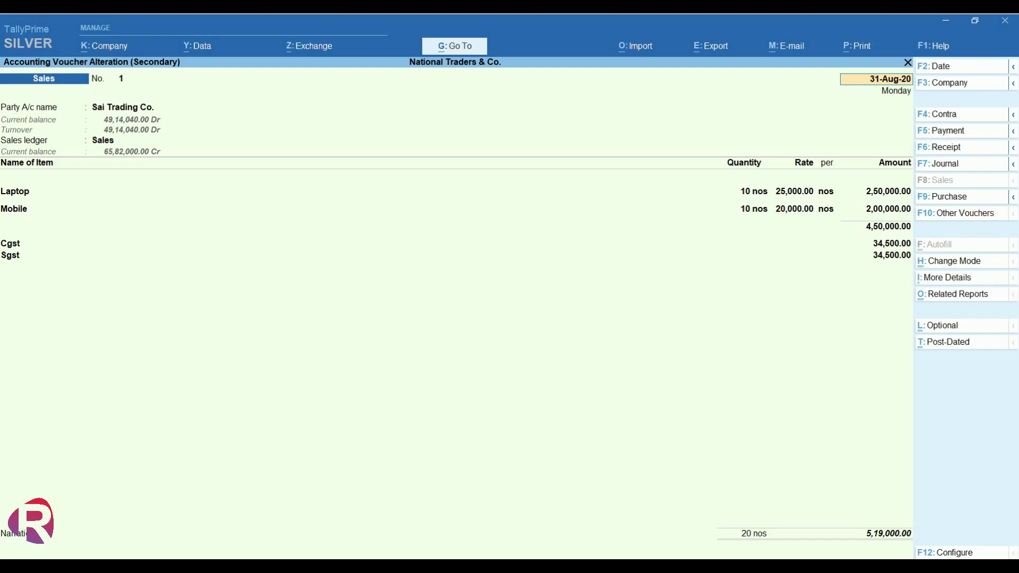
key("BackSpace")
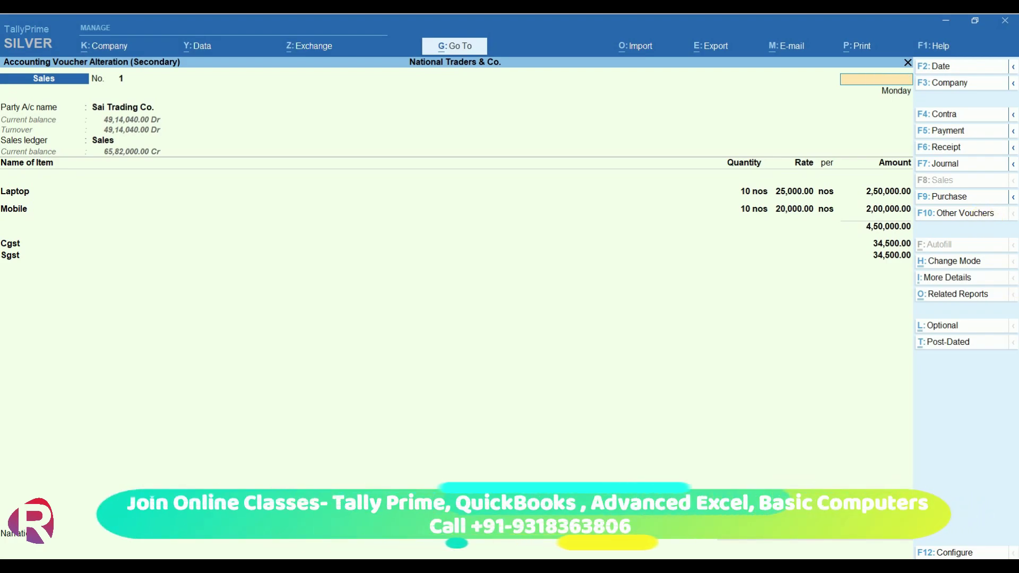
key("Escape")
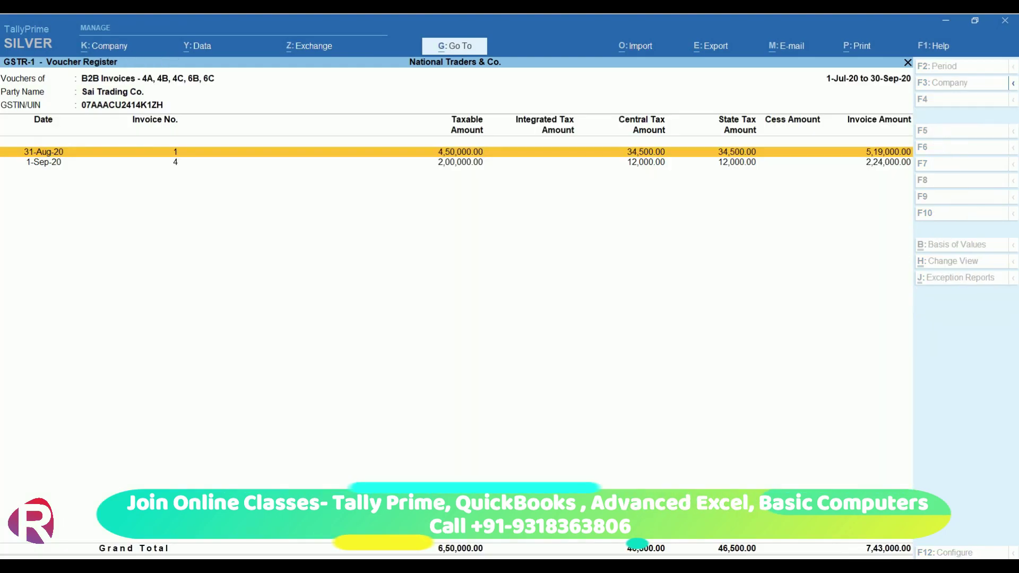